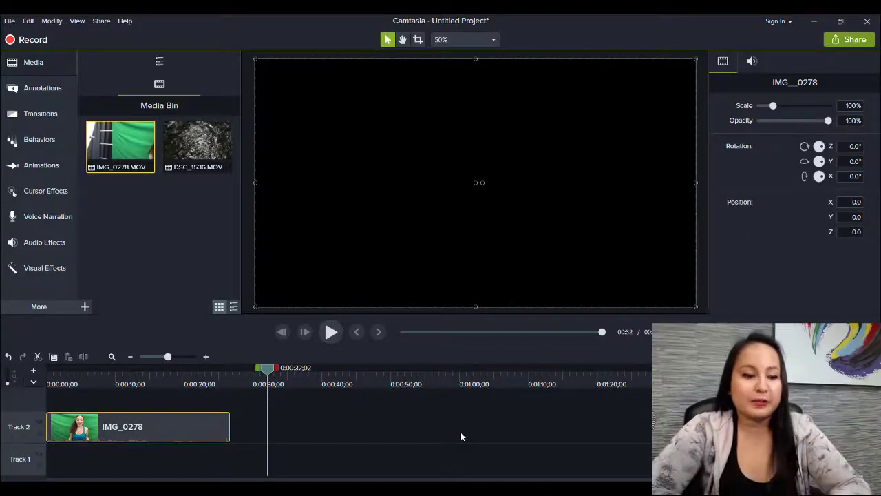
Move the playhead to about 0:00:11, select the IMG_0278 clip, and bring up Visual Effects.
{"action": "left_click", "coordinate": [165, 387]}
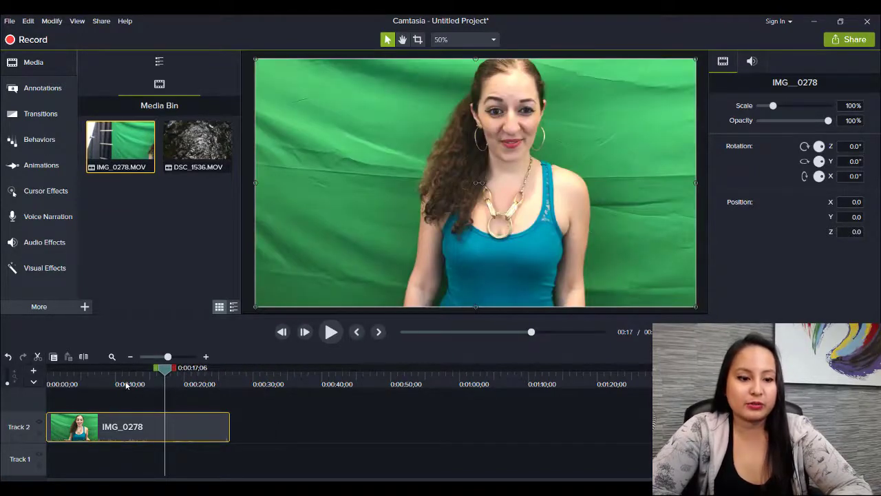
{"action": "left_click", "coordinate": [126, 386]}
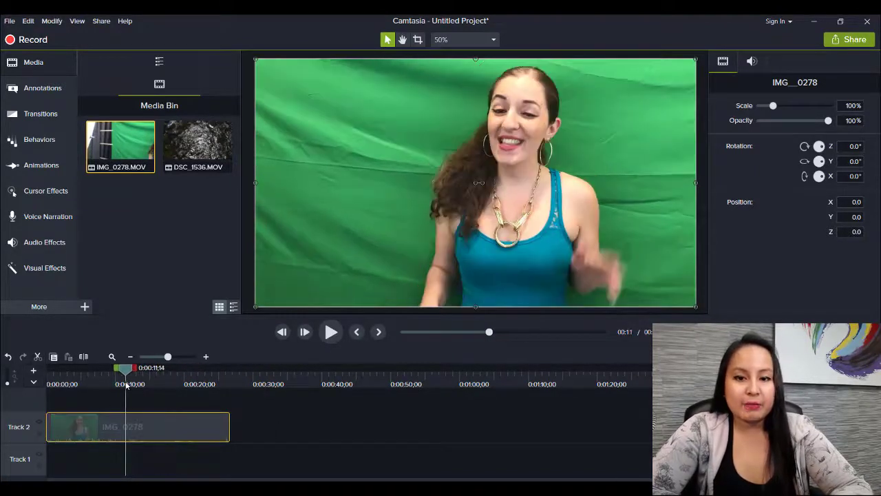
{"action": "left_click", "coordinate": [174, 406]}
{"action": "left_click", "coordinate": [170, 422]}
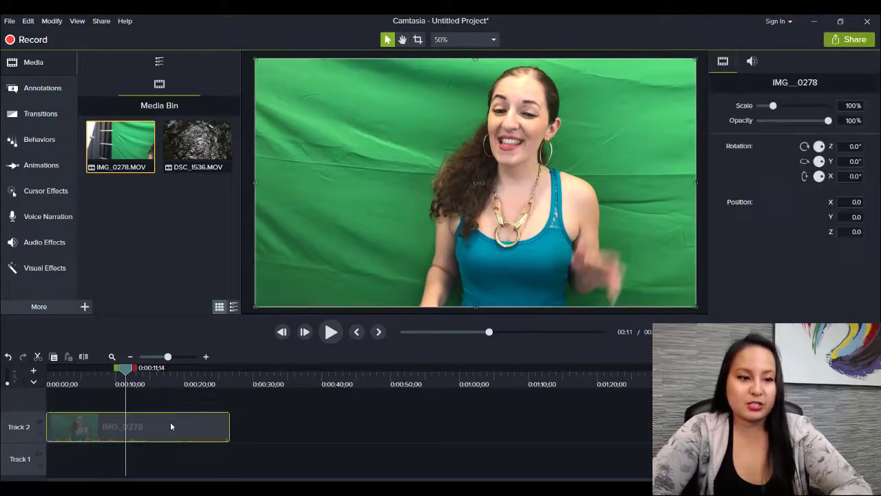
{"action": "left_click", "coordinate": [31, 270]}
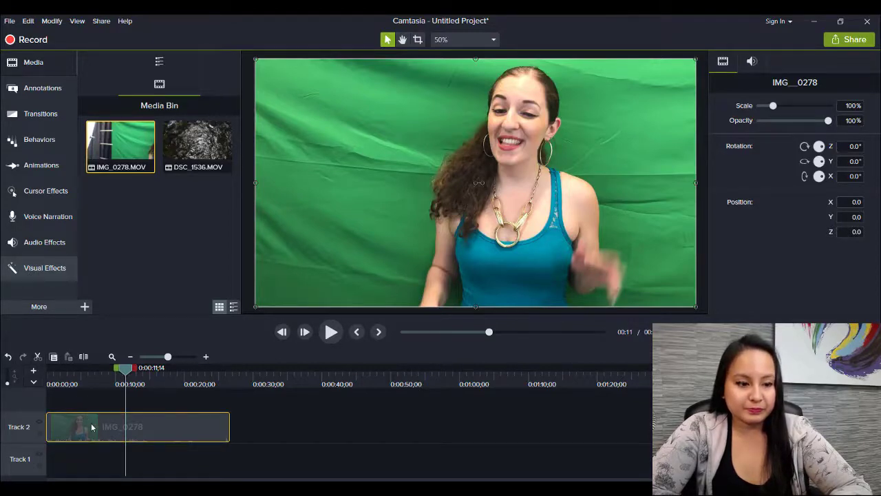
Apply Remove a Color to the IMG_0278 clip and pick its colour with the eyedropper.
{"action": "left_click", "coordinate": [47, 268]}
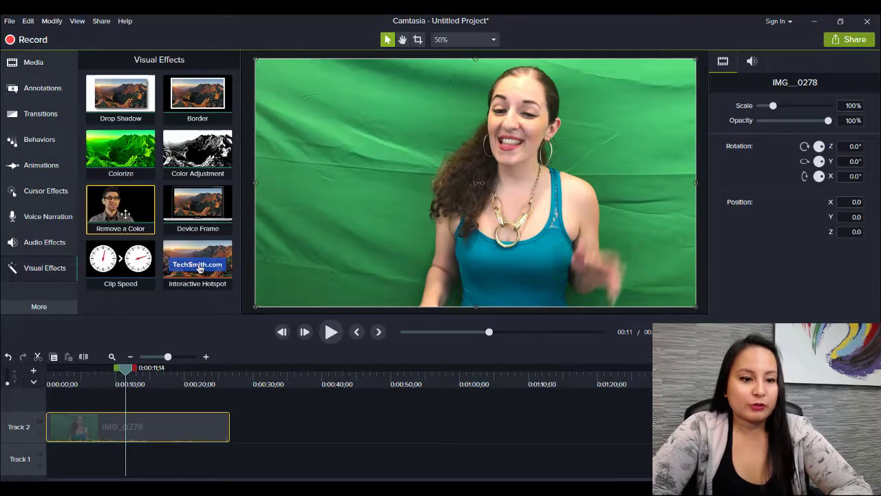
{"action": "left_click_drag", "start_coordinate": [125, 215], "coordinate": [153, 429]}
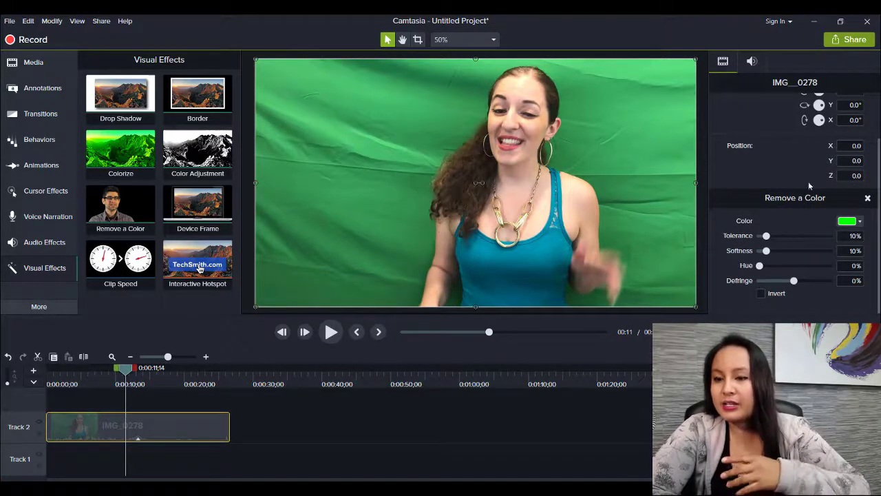
{"action": "left_click", "coordinate": [860, 223]}
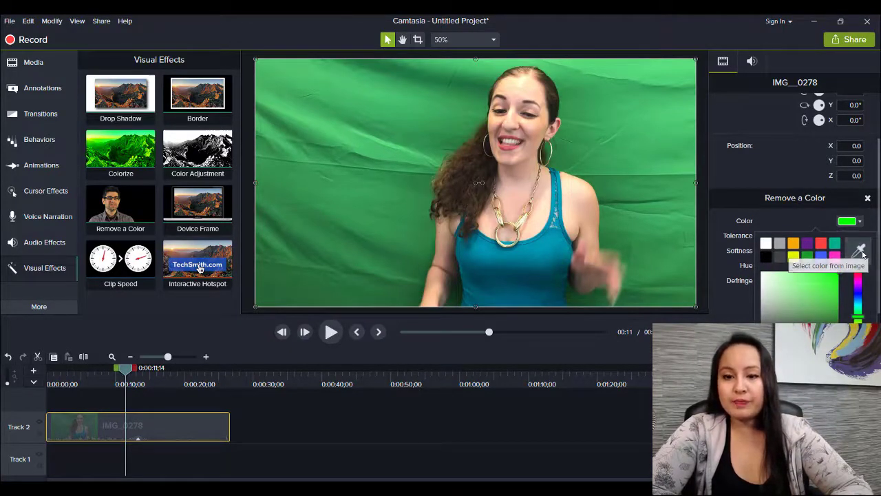
{"action": "left_click", "coordinate": [860, 251]}
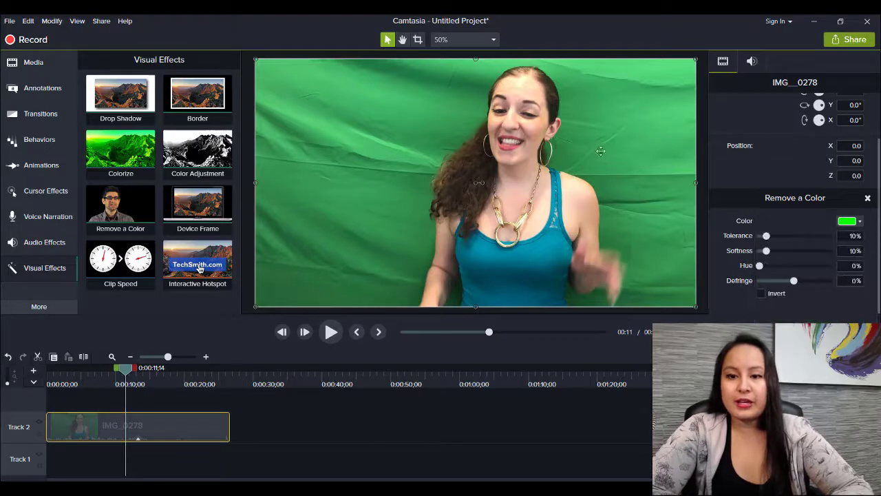
{"action": "left_click", "coordinate": [860, 221]}
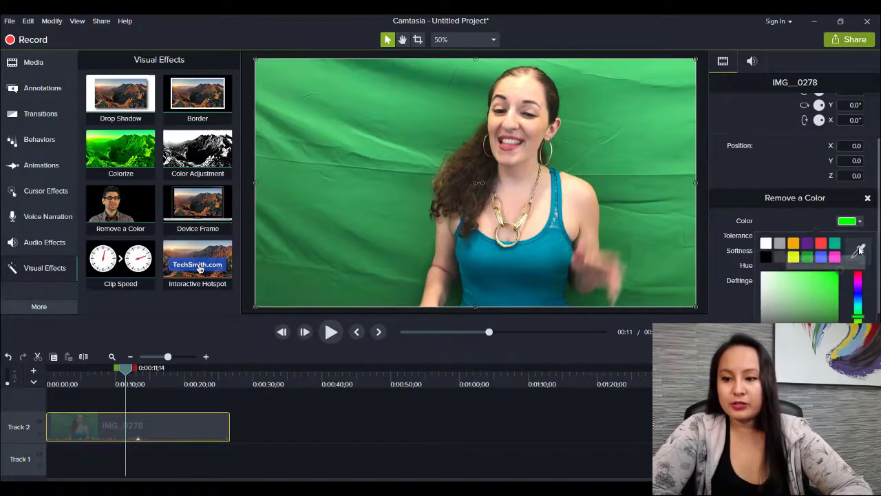
{"action": "left_click", "coordinate": [861, 250]}
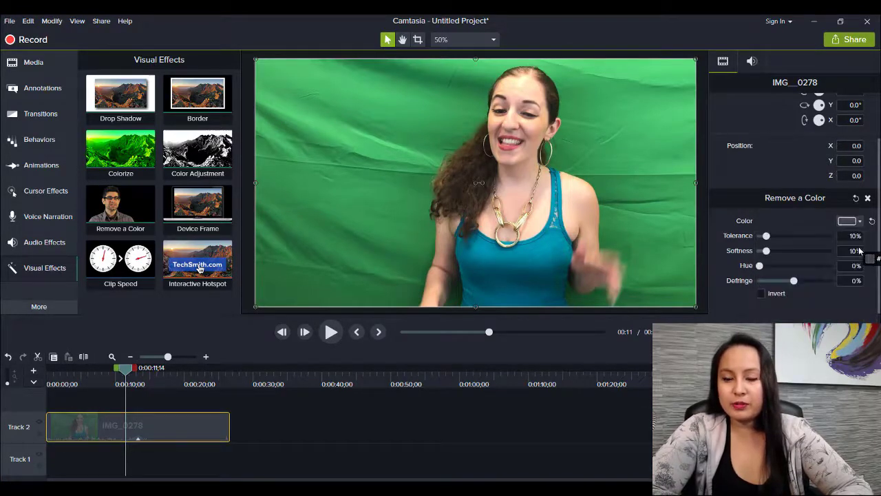
Sample the green backdrop as the removal colour and raise Tolerance to 20%.
{"action": "left_click", "coordinate": [659, 124]}
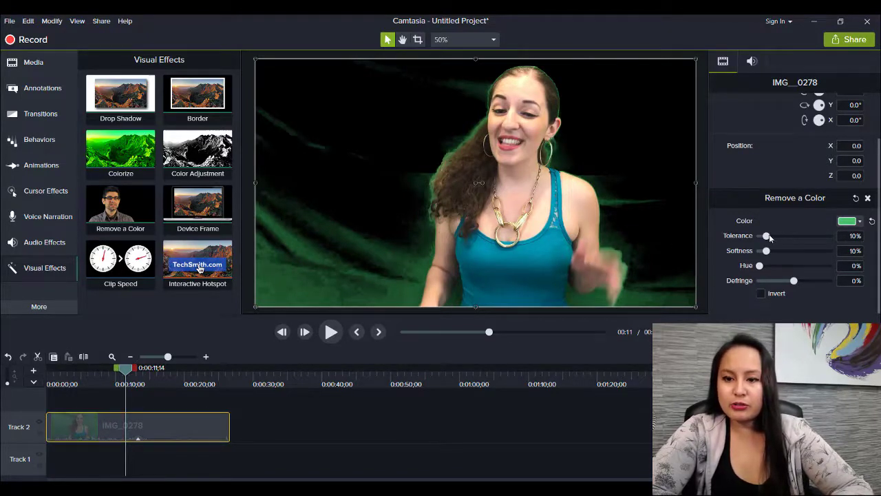
{"action": "left_click_drag", "start_coordinate": [766, 239], "coordinate": [771, 240]}
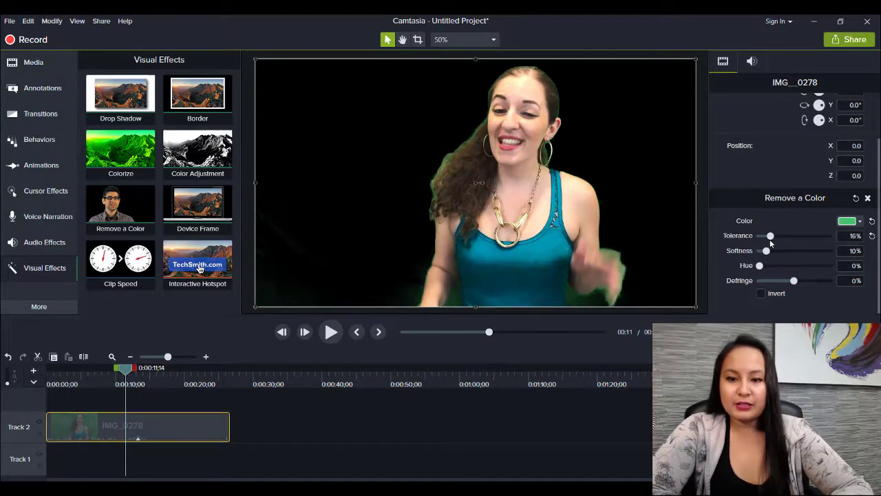
{"action": "left_click_drag", "start_coordinate": [772, 242], "coordinate": [774, 254]}
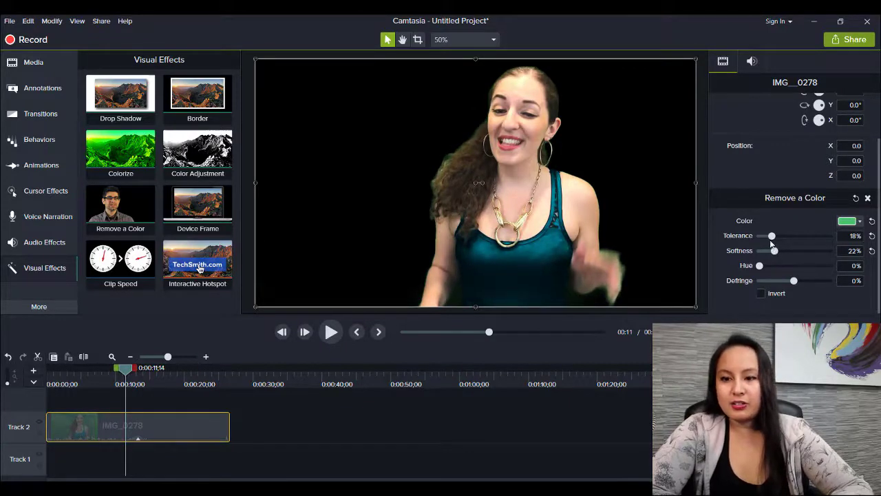
{"action": "left_click_drag", "start_coordinate": [771, 240], "coordinate": [772, 239]}
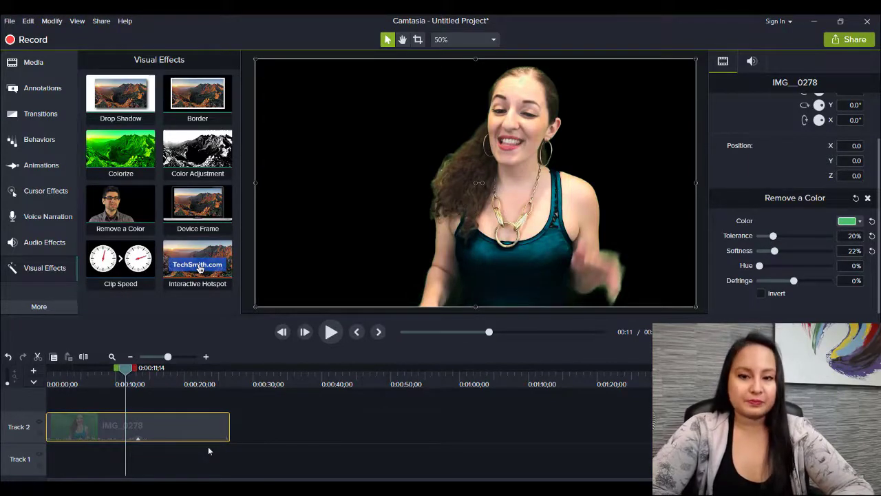
{"action": "right_click", "coordinate": [169, 419]}
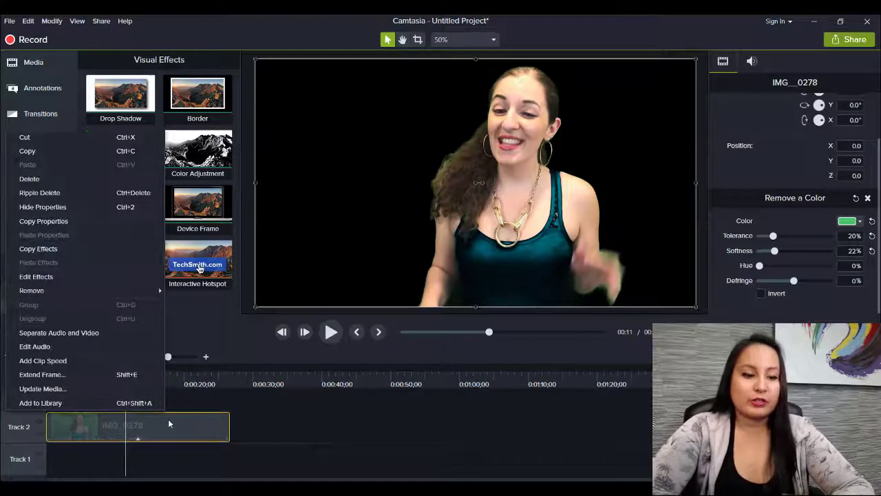
{"action": "left_click", "coordinate": [121, 354]}
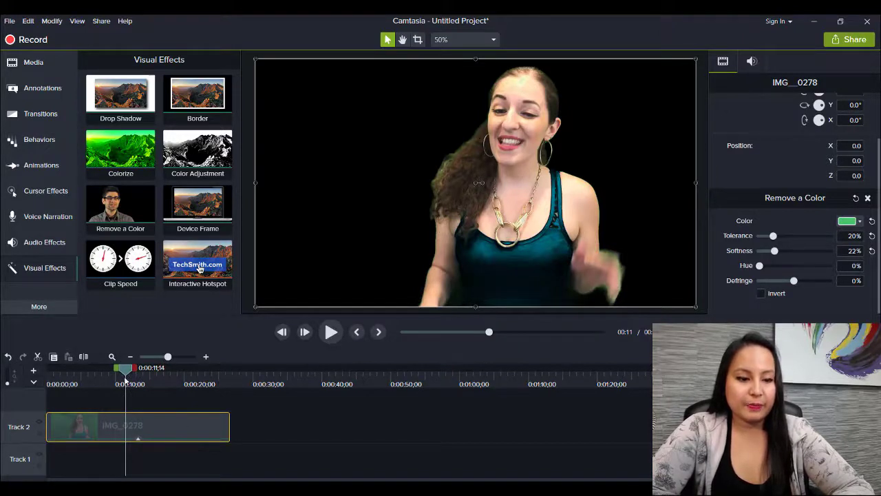
{"action": "left_click", "coordinate": [330, 333]}
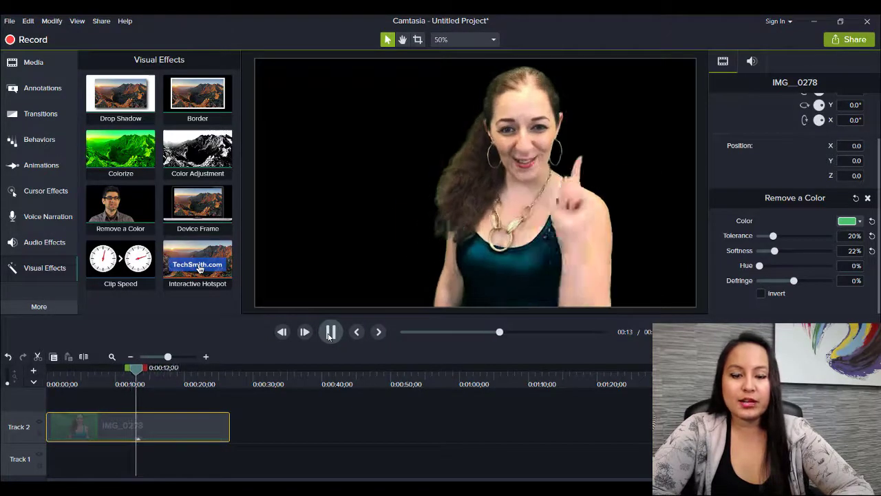
{"action": "left_click", "coordinate": [329, 333]}
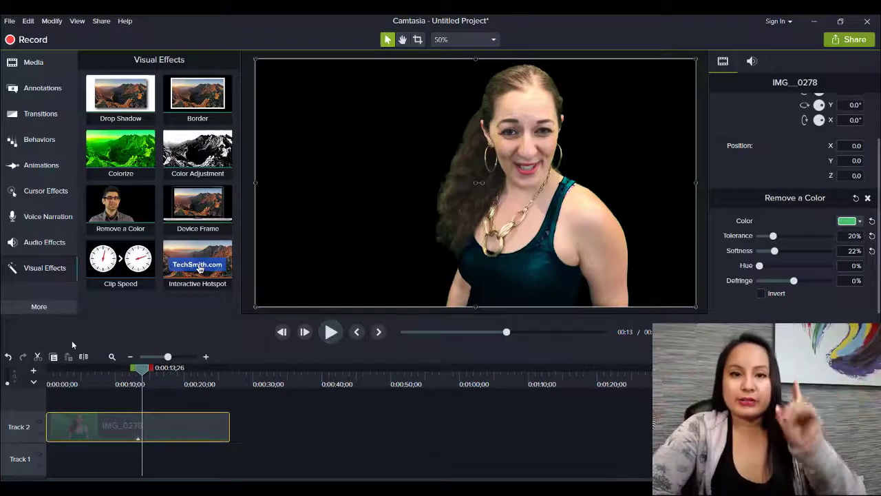
Place DSC_1536.MOV on Track 1 beneath the green-screen clip, starting at 0:00.
{"action": "left_click", "coordinate": [31, 63]}
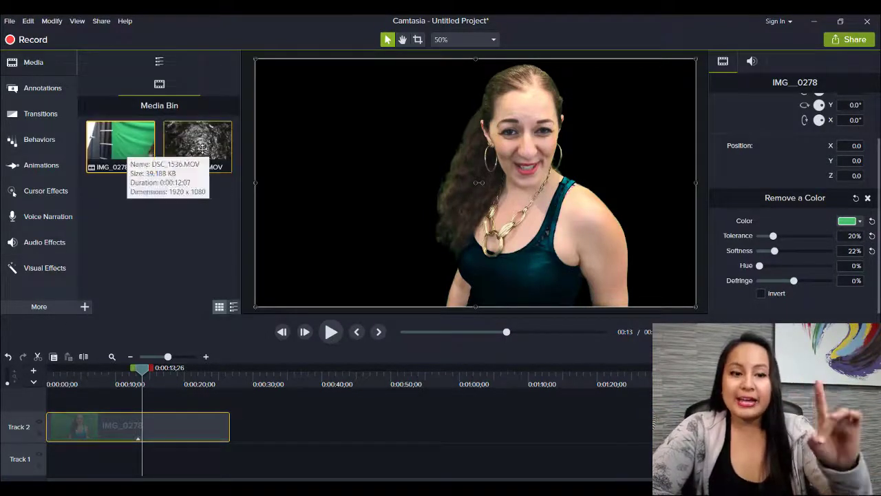
{"action": "left_click_drag", "start_coordinate": [201, 149], "coordinate": [81, 407]}
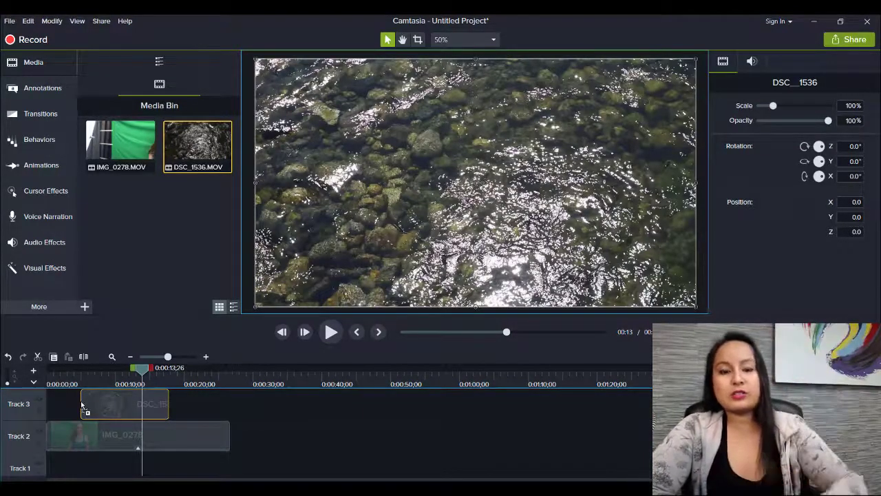
{"action": "left_click_drag", "start_coordinate": [81, 406], "coordinate": [71, 467]}
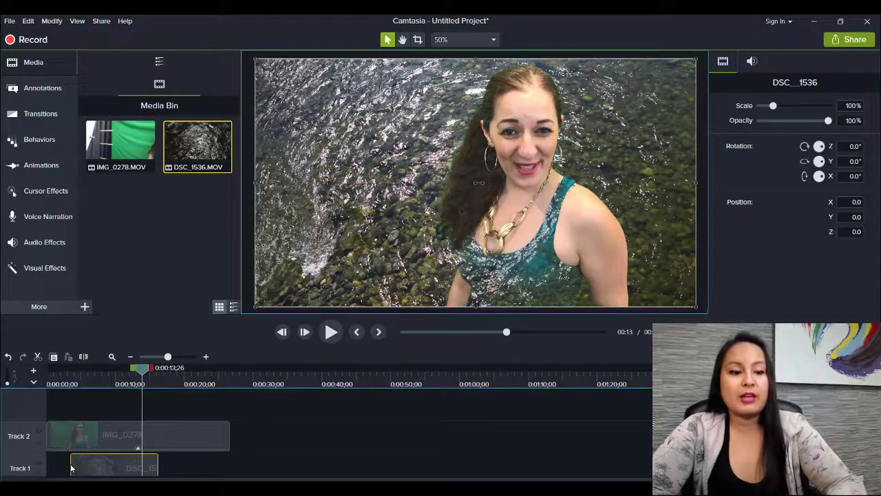
{"action": "left_click_drag", "start_coordinate": [71, 467], "coordinate": [47, 466]}
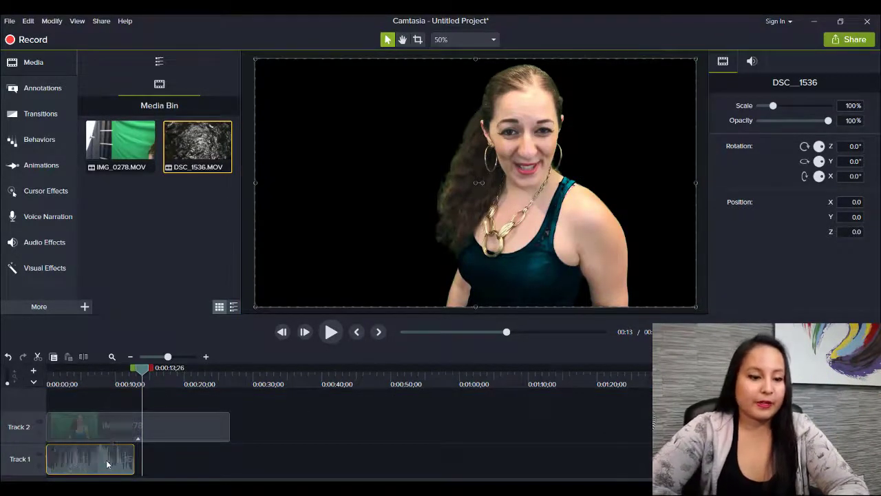
Show the water clip's audio waveform via Edit Audio, then return to video thumbnails.
{"action": "right_click", "coordinate": [106, 464]}
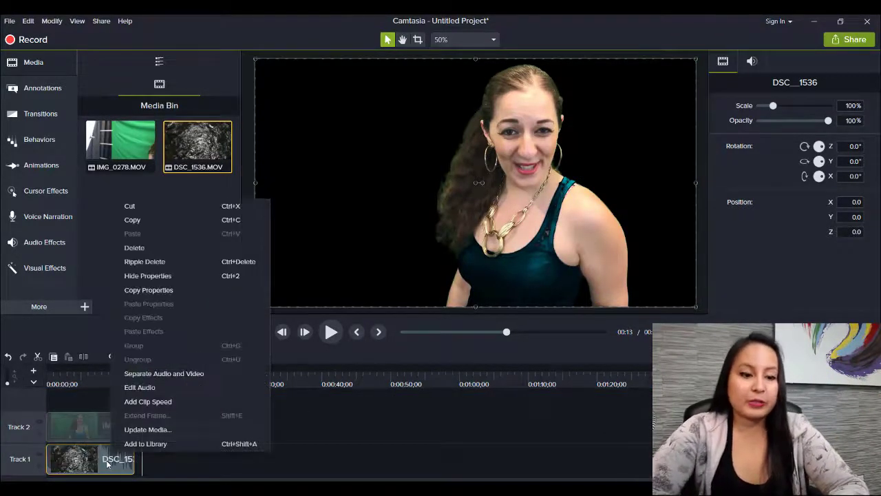
{"action": "left_click", "coordinate": [131, 388]}
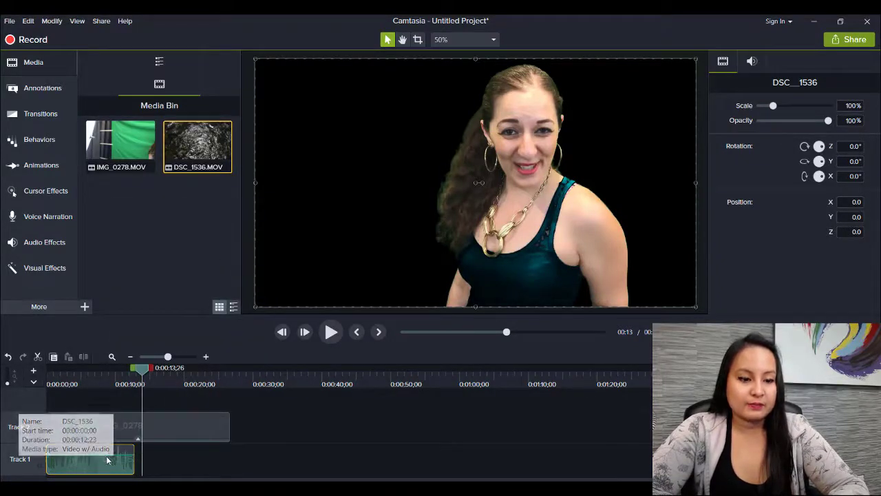
{"action": "left_click", "coordinate": [110, 460]}
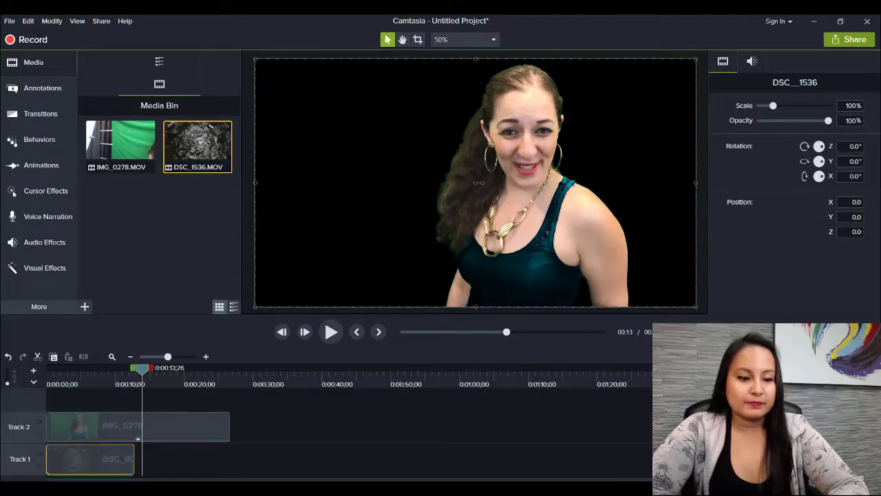
Lower the IMG_0278 clip's opacity step by step to 81%.
{"action": "left_click", "coordinate": [86, 383]}
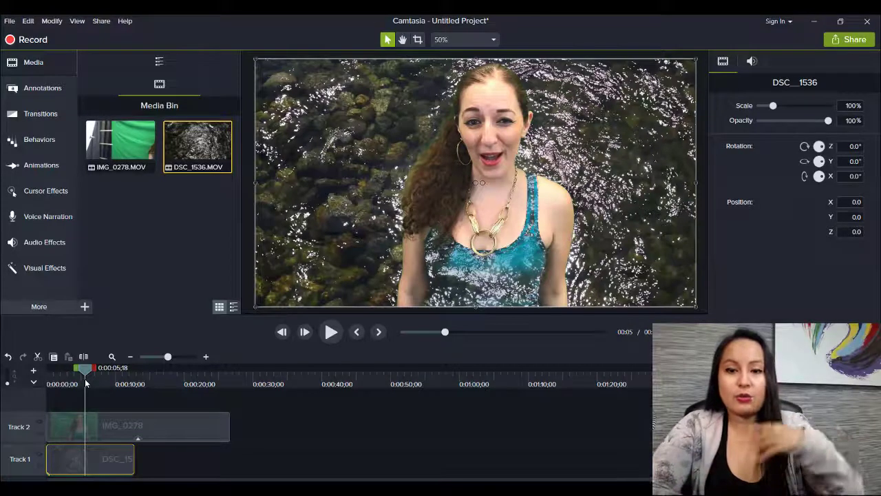
{"action": "left_click", "coordinate": [168, 426]}
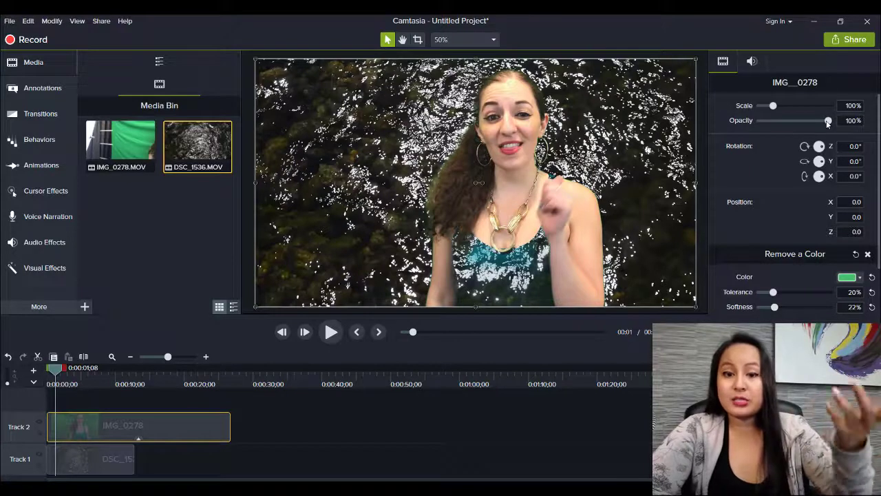
{"action": "left_click_drag", "start_coordinate": [828, 121], "coordinate": [818, 121]}
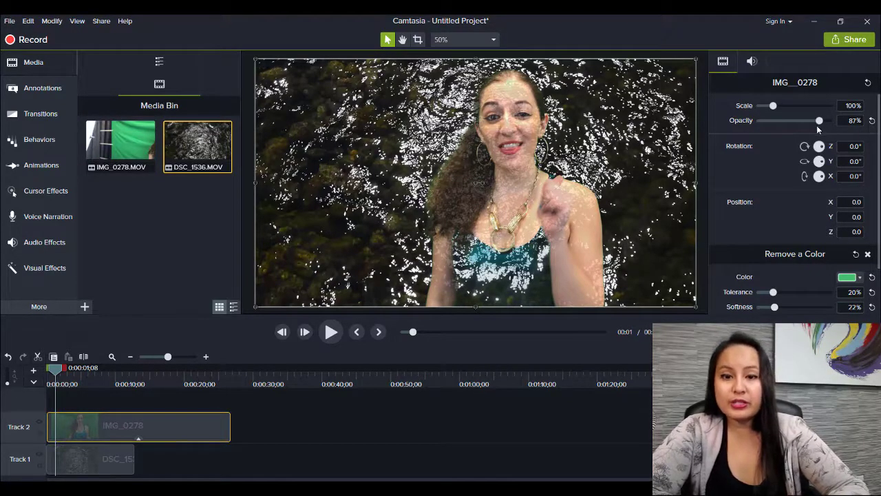
{"action": "left_click_drag", "start_coordinate": [819, 130], "coordinate": [818, 130]}
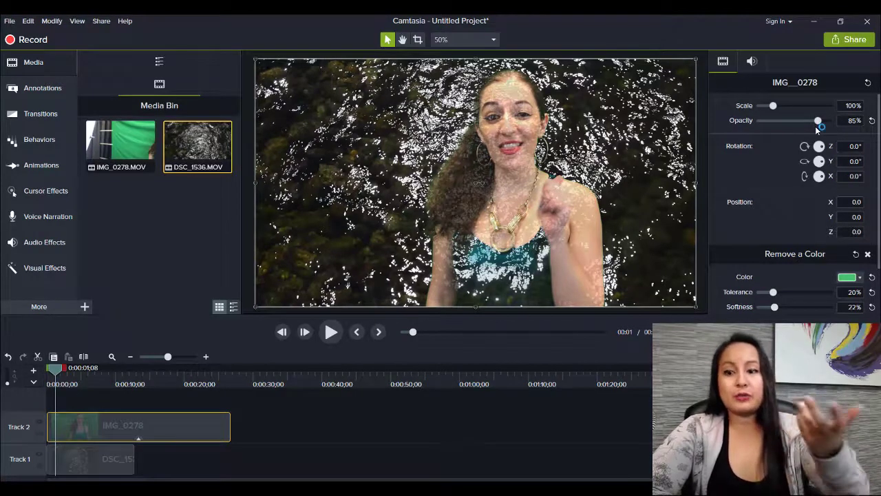
{"action": "left_click_drag", "start_coordinate": [817, 129], "coordinate": [814, 131]}
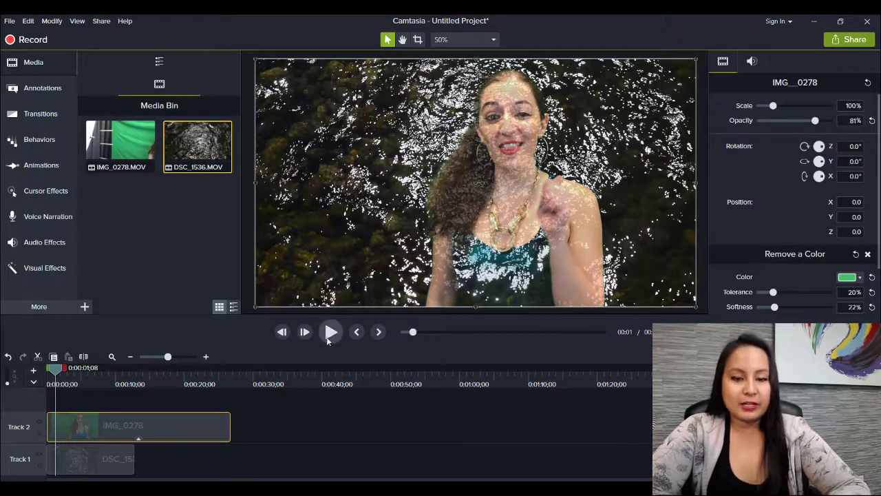
Play and pause the preview to check the blend, then return to the start.
{"action": "left_click", "coordinate": [328, 339]}
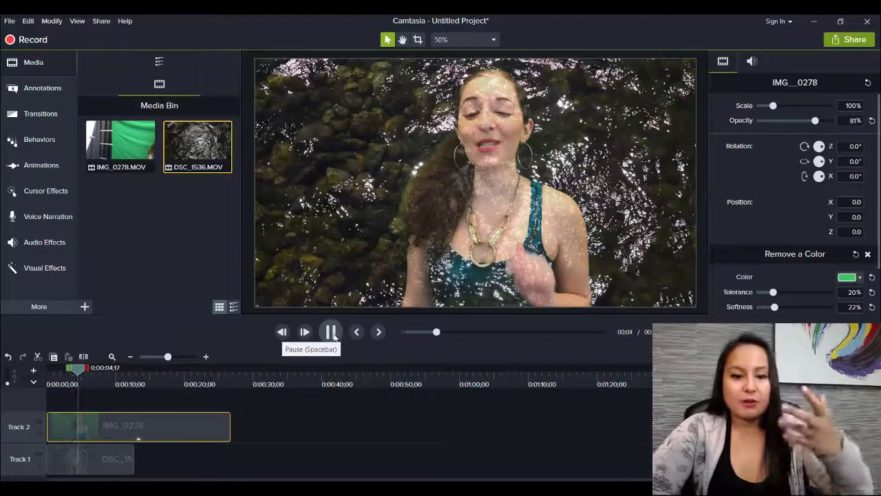
{"action": "left_click", "coordinate": [332, 333]}
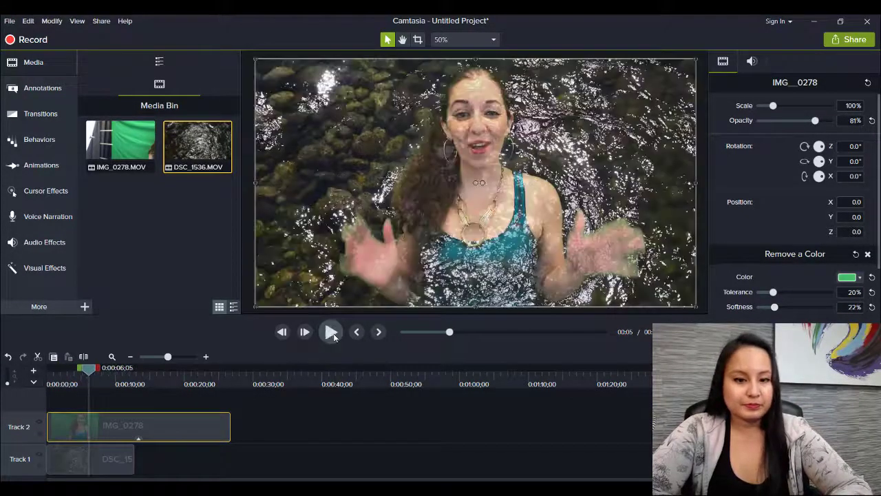
{"action": "left_click", "coordinate": [128, 458]}
{"action": "key", "text": "ctrl+Home"}
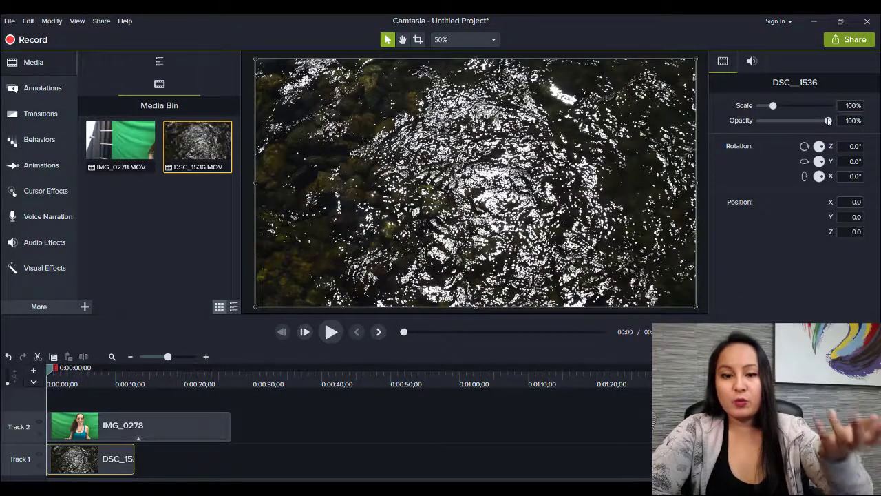
{"action": "left_click_drag", "start_coordinate": [828, 120], "coordinate": [808, 127]}
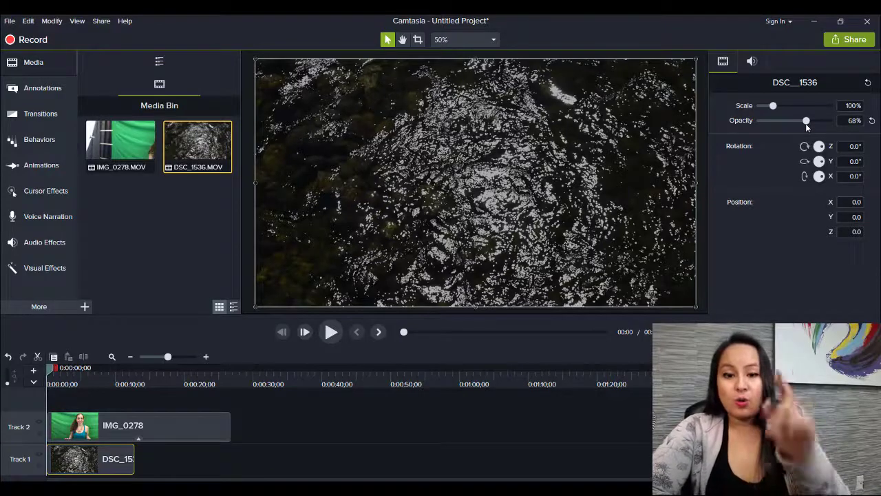
{"action": "left_click_drag", "start_coordinate": [807, 127], "coordinate": [830, 122]}
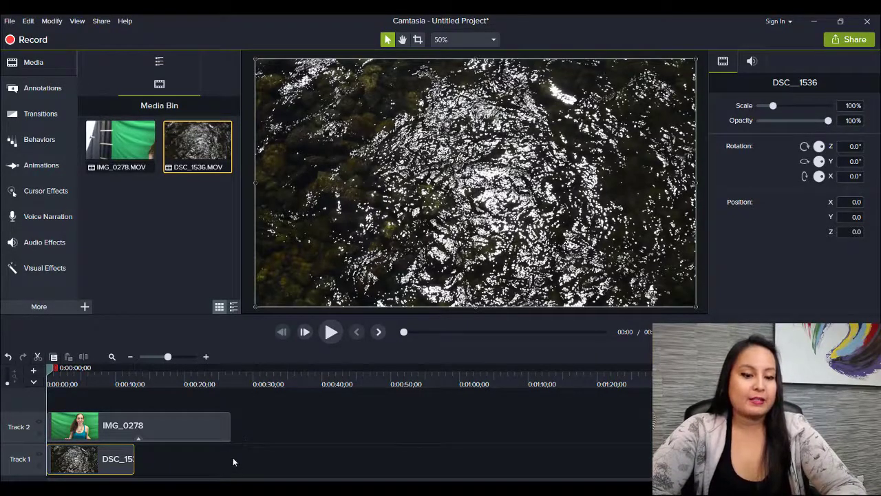
Add a white rectangle shape to the bottom track, stretched to about 10 seconds under both clips.
{"action": "left_click_drag", "start_coordinate": [232, 465], "coordinate": [68, 457]}
{"action": "left_click", "coordinate": [68, 458]}
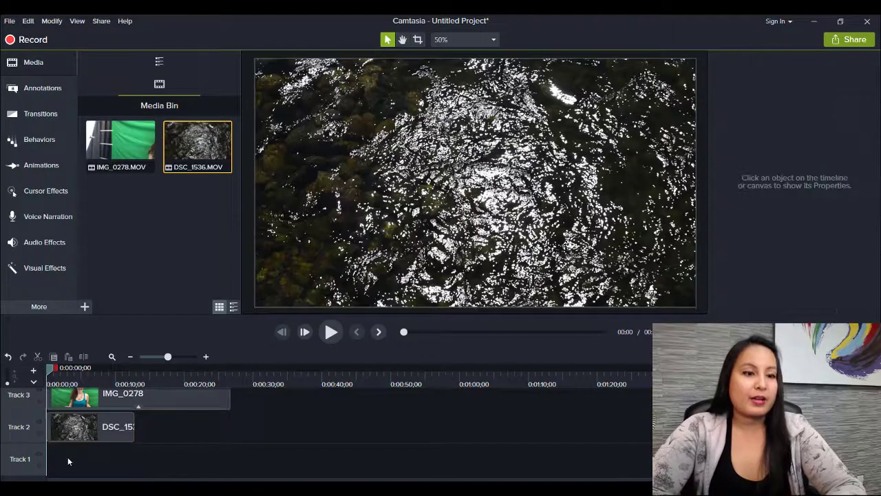
{"action": "left_click", "coordinate": [20, 92]}
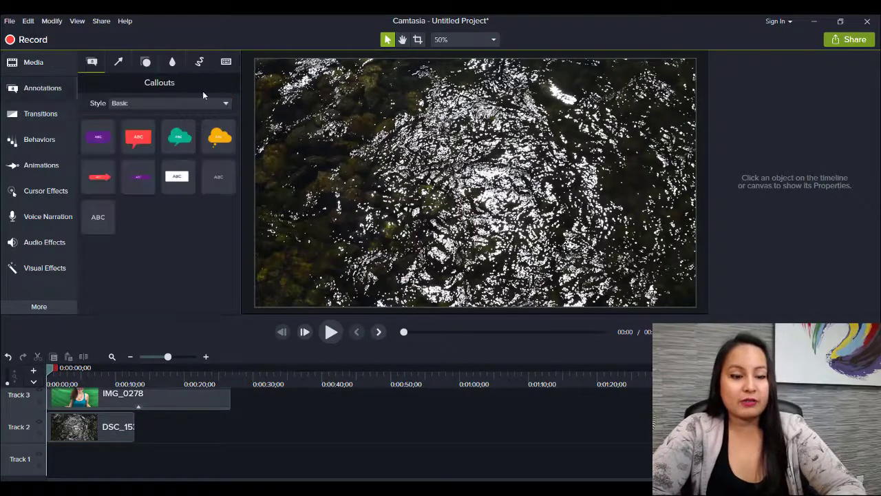
{"action": "left_click", "coordinate": [145, 63]}
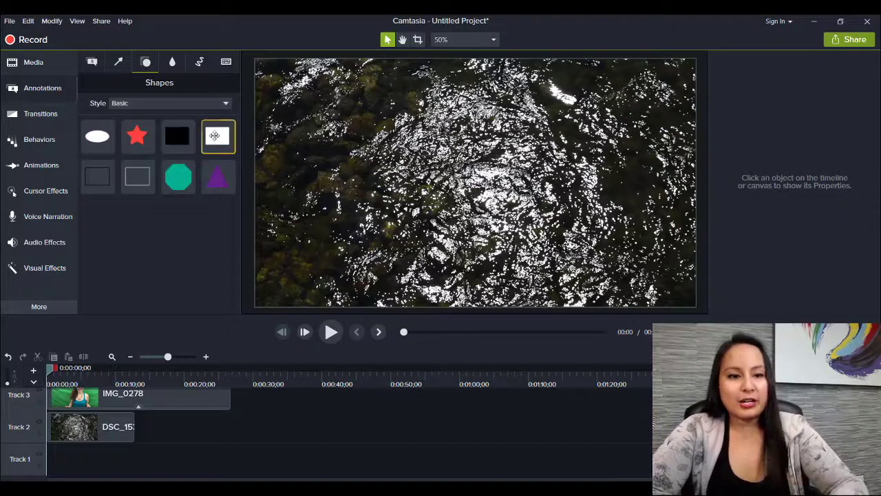
{"action": "left_click_drag", "start_coordinate": [215, 135], "coordinate": [48, 467]}
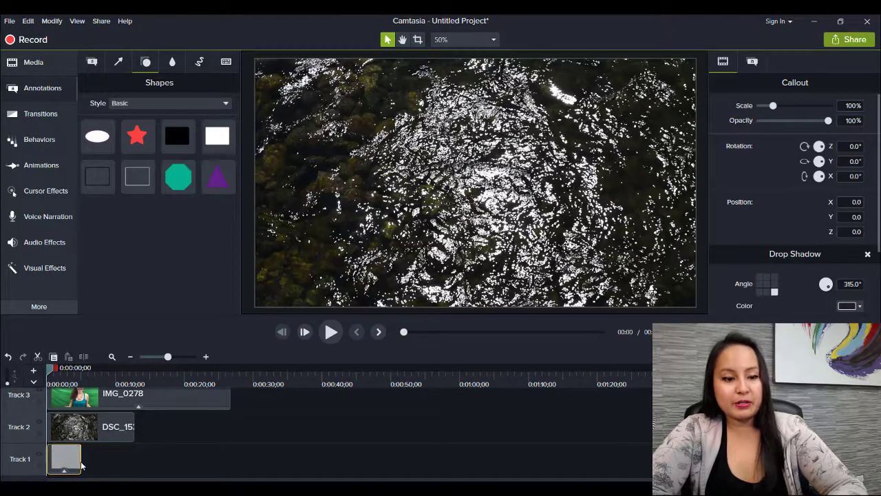
{"action": "left_click_drag", "start_coordinate": [79, 461], "coordinate": [135, 461]}
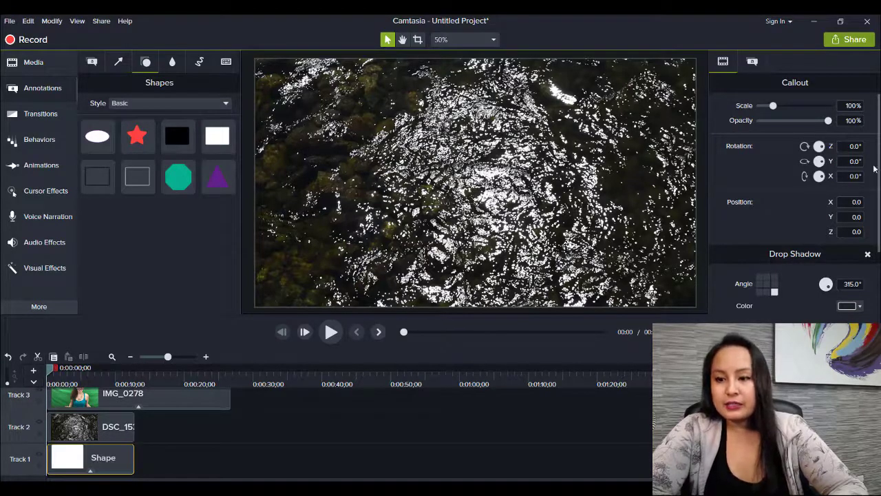
{"action": "scroll", "coordinate": [871, 213], "scroll_direction": "down", "scroll_amount": 2}
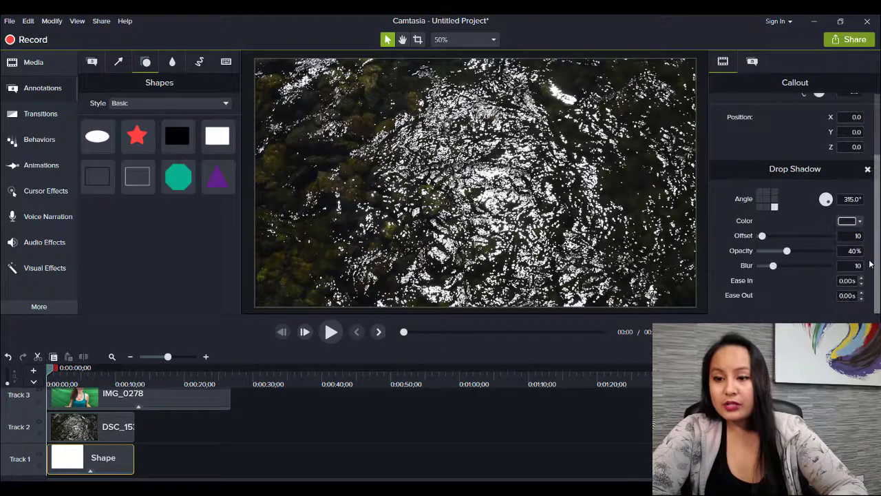
{"action": "scroll", "coordinate": [872, 229], "scroll_direction": "up", "scroll_amount": 3}
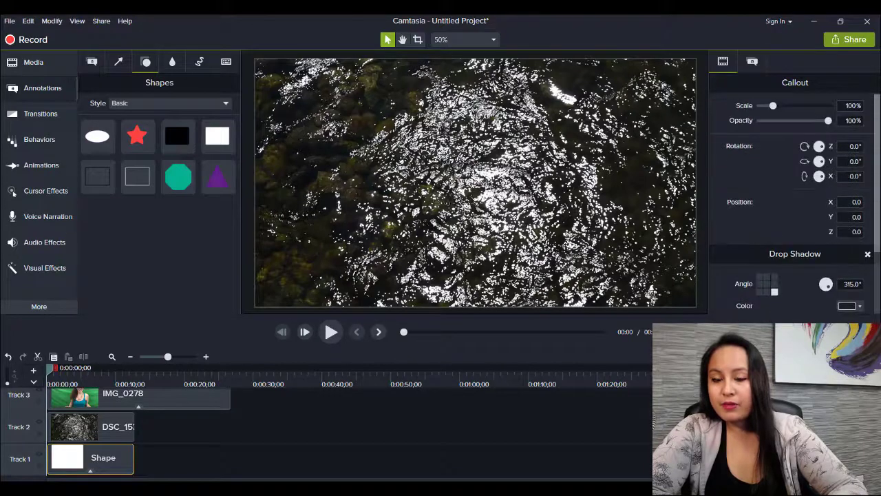
Make the rectangle's fill and outline colours blue.
{"action": "left_click", "coordinate": [753, 62]}
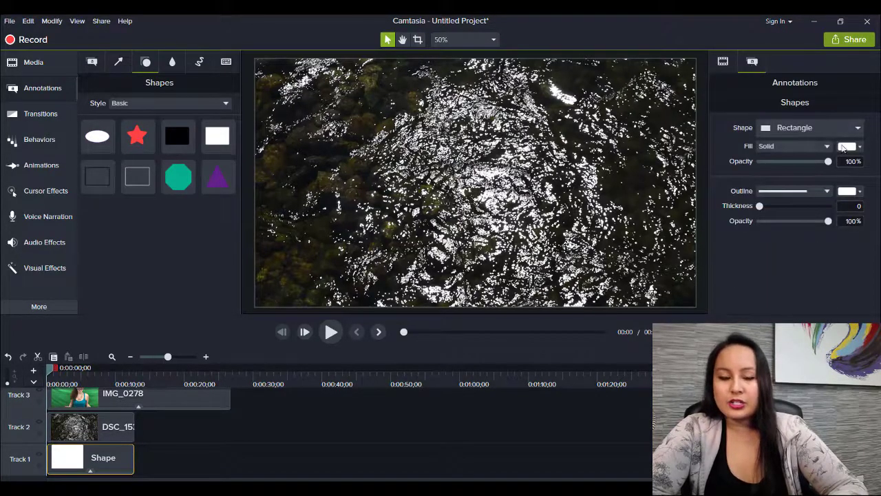
{"action": "left_click", "coordinate": [860, 151]}
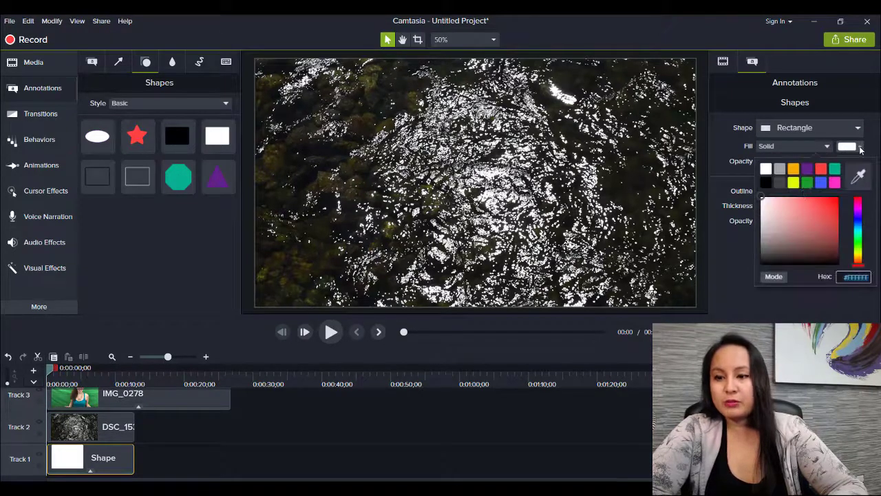
{"action": "left_click", "coordinate": [818, 188]}
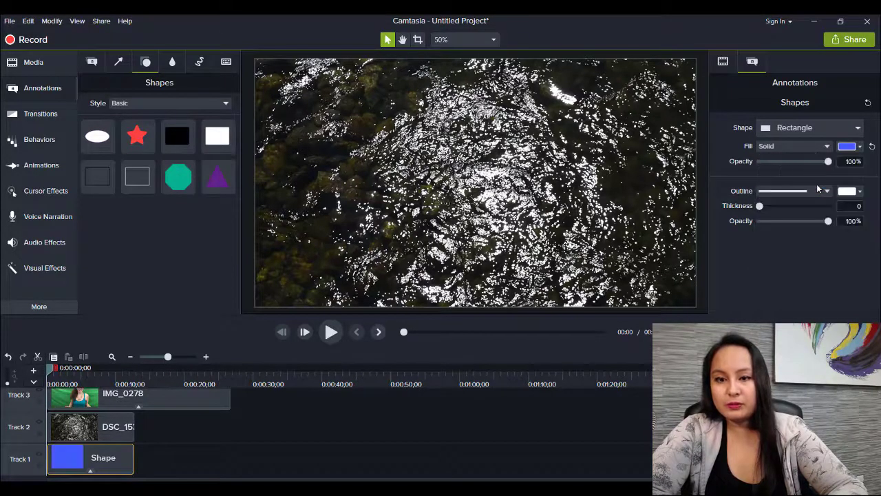
{"action": "left_click", "coordinate": [858, 193]}
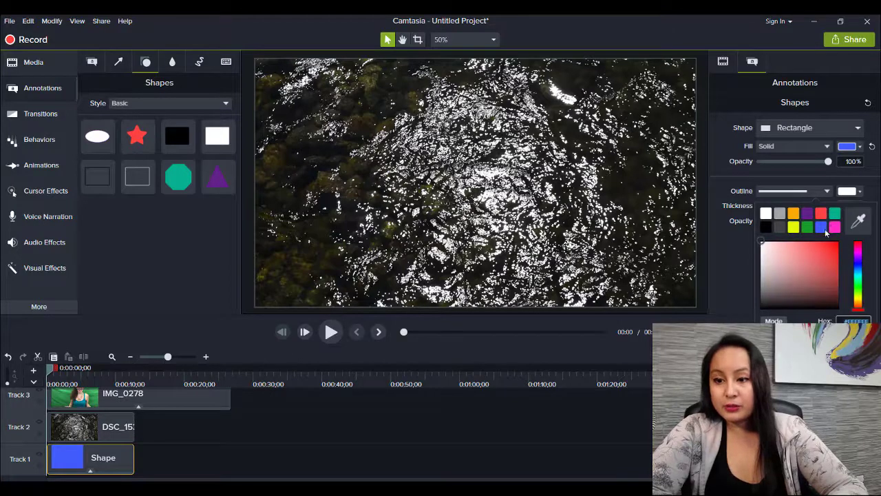
{"action": "left_click", "coordinate": [825, 229]}
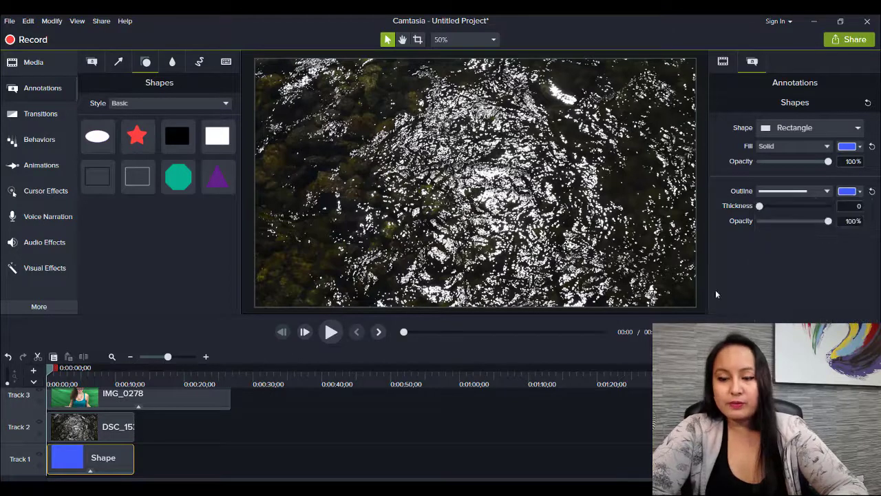
Select the DSC_1536 water clip at about five seconds and lower its opacity slightly.
{"action": "left_click", "coordinate": [126, 426]}
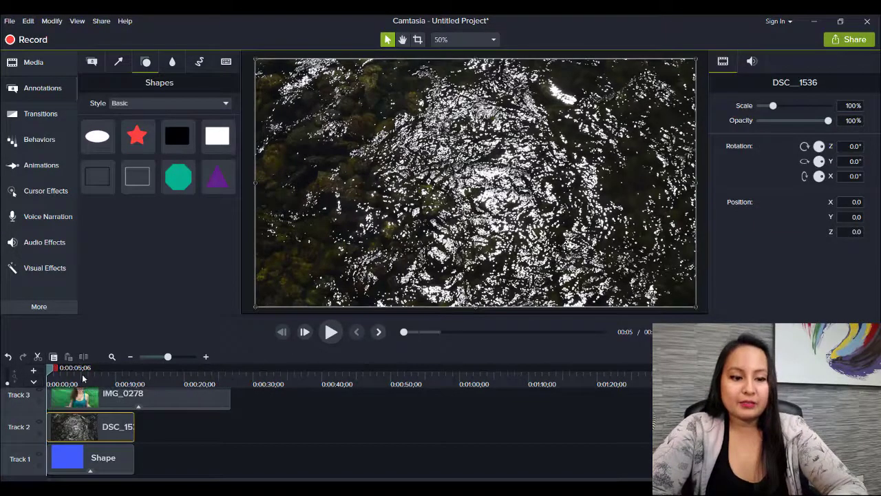
{"action": "left_click_drag", "start_coordinate": [53, 370], "coordinate": [80, 386]}
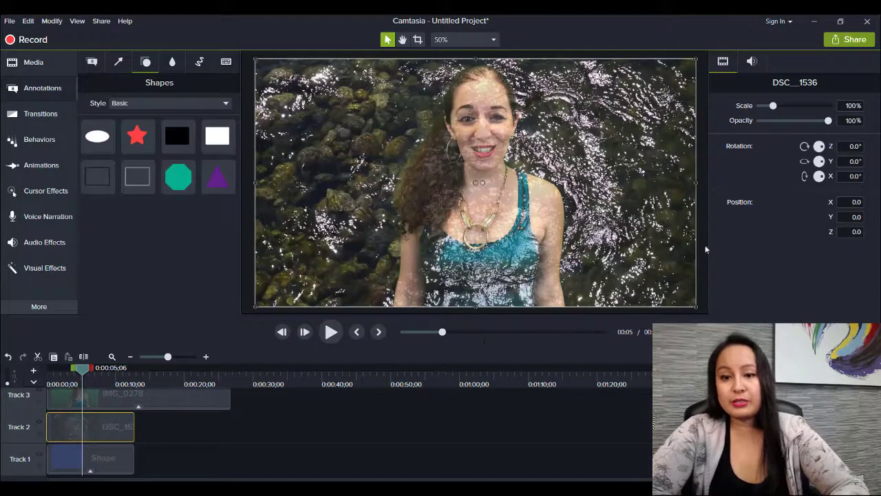
{"action": "mouse_move", "coordinate": [829, 124]}
{"action": "left_mouse_down"}
{"action": "mouse_move", "coordinate": [822, 126]}
{"action": "mouse_move", "coordinate": [829, 124]}
{"action": "left_mouse_up"}
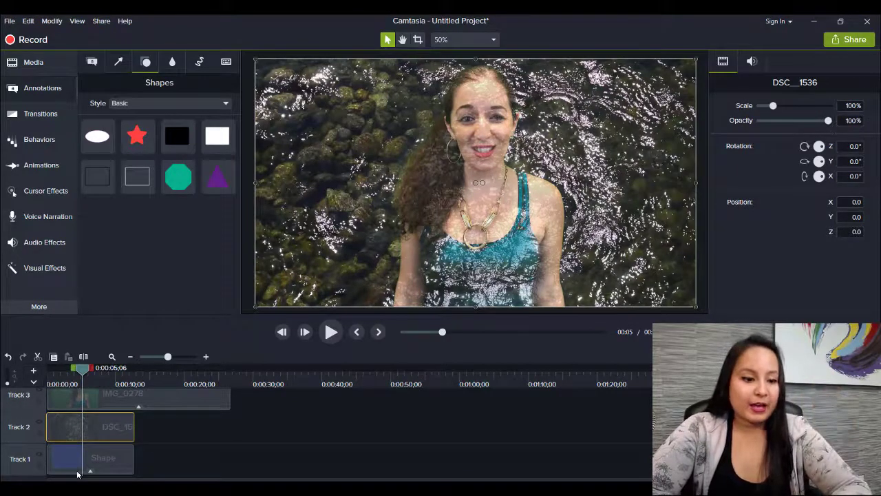
Resize the blue rectangle on Track 1 to cover the whole canvas.
{"action": "left_click", "coordinate": [103, 465]}
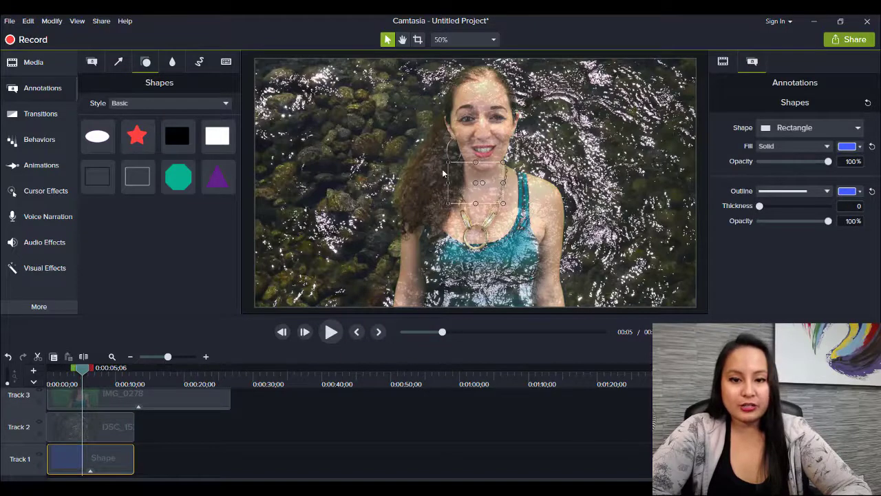
{"action": "left_click_drag", "start_coordinate": [448, 161], "coordinate": [255, 59]}
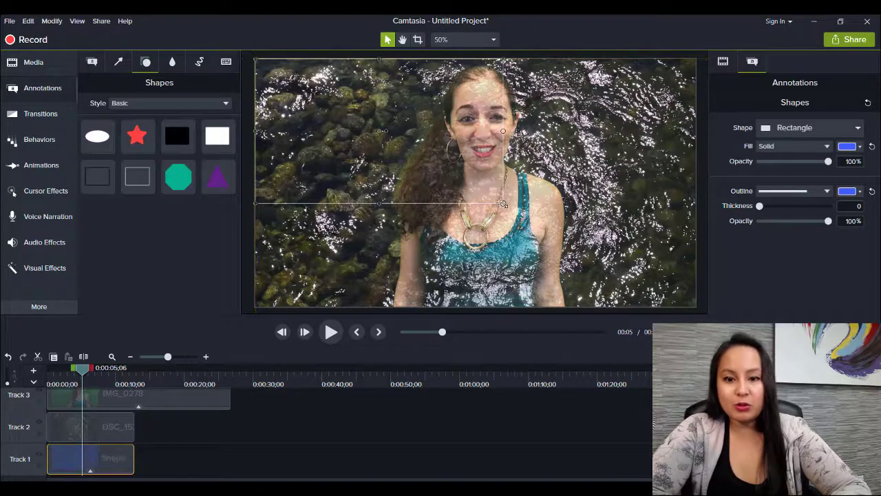
{"action": "left_click_drag", "start_coordinate": [504, 204], "coordinate": [697, 308]}
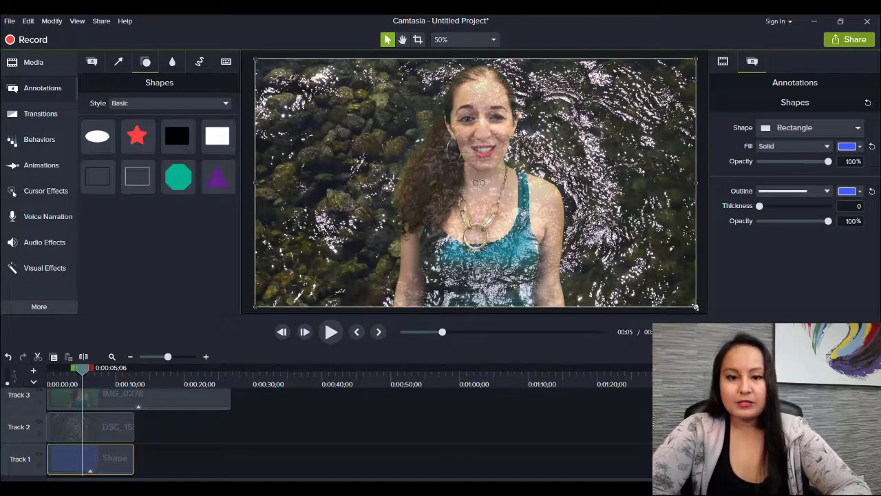
Set the DSC_1536 water clip's opacity to 78% and preview the composite from an earlier point.
{"action": "left_click", "coordinate": [114, 430]}
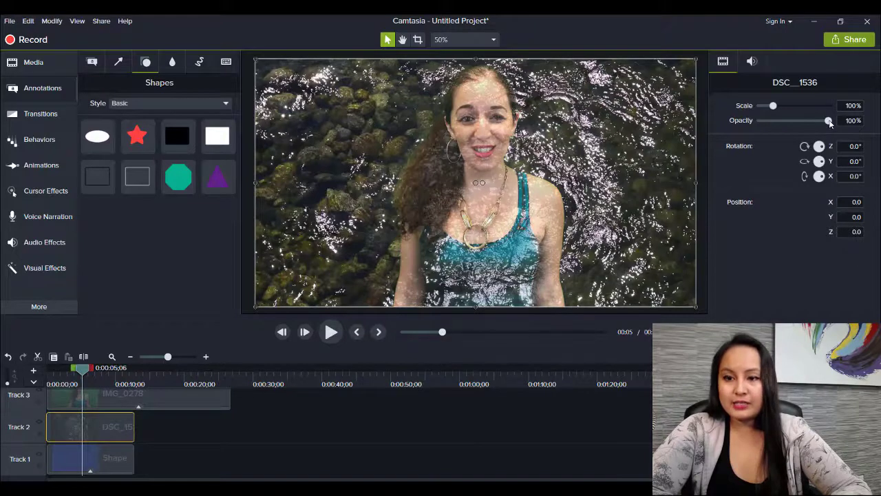
{"action": "left_click_drag", "start_coordinate": [830, 122], "coordinate": [815, 123]}
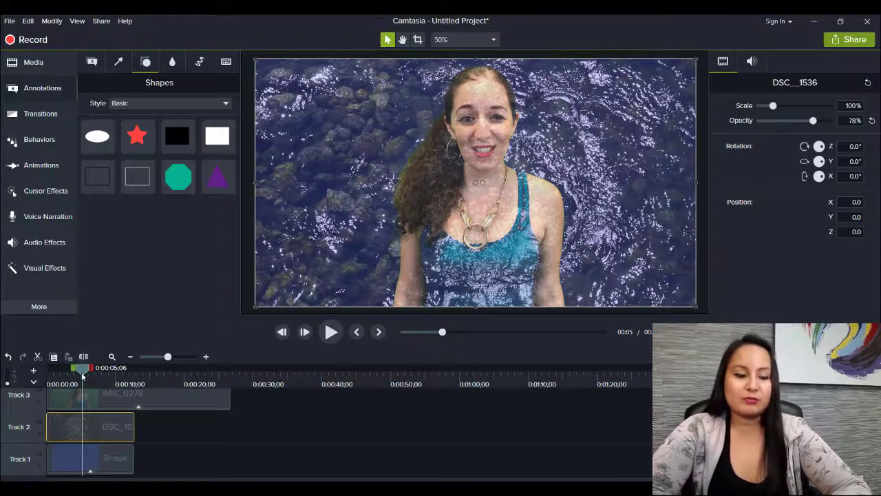
{"action": "mouse_move", "coordinate": [81, 374]}
{"action": "left_mouse_down"}
{"action": "mouse_move", "coordinate": [60, 375]}
{"action": "mouse_move", "coordinate": [90, 380]}
{"action": "left_mouse_up"}
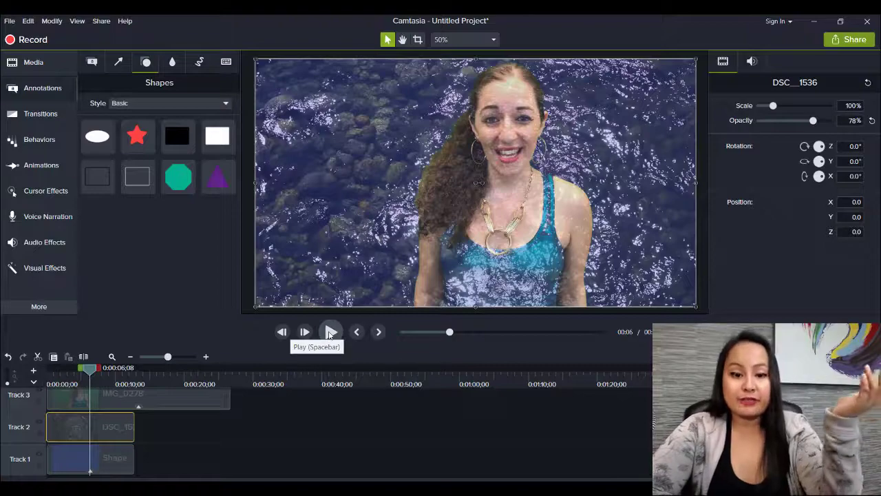
{"action": "left_click", "coordinate": [332, 333]}
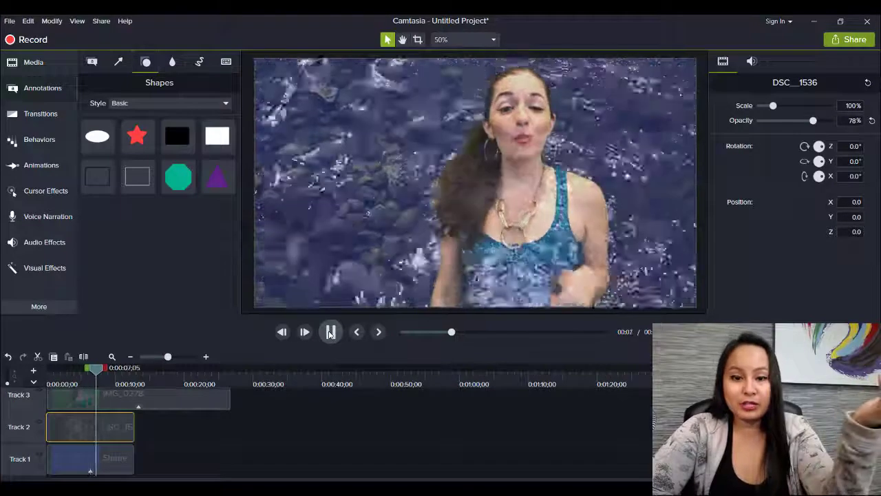
{"action": "left_click", "coordinate": [331, 334]}
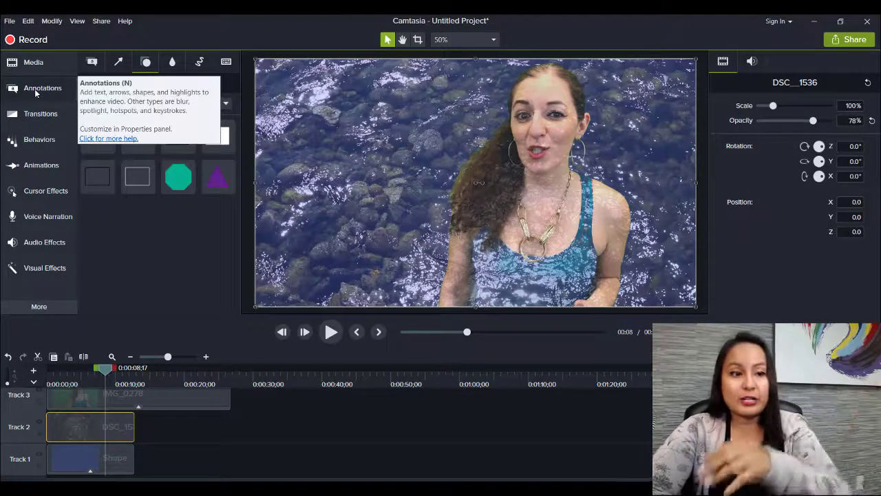
Add a plain ABC text callout on a new track above the video.
{"action": "left_click", "coordinate": [91, 62]}
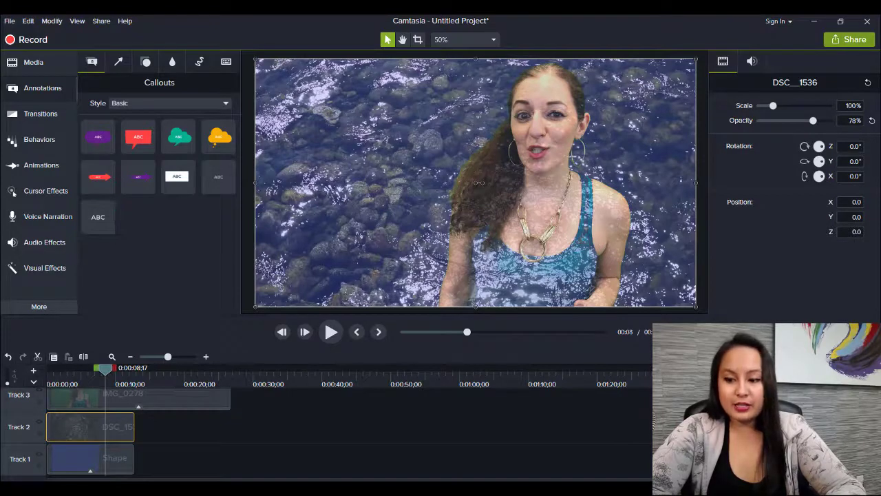
{"action": "scroll", "coordinate": [137, 427], "scroll_direction": "up", "scroll_amount": 2}
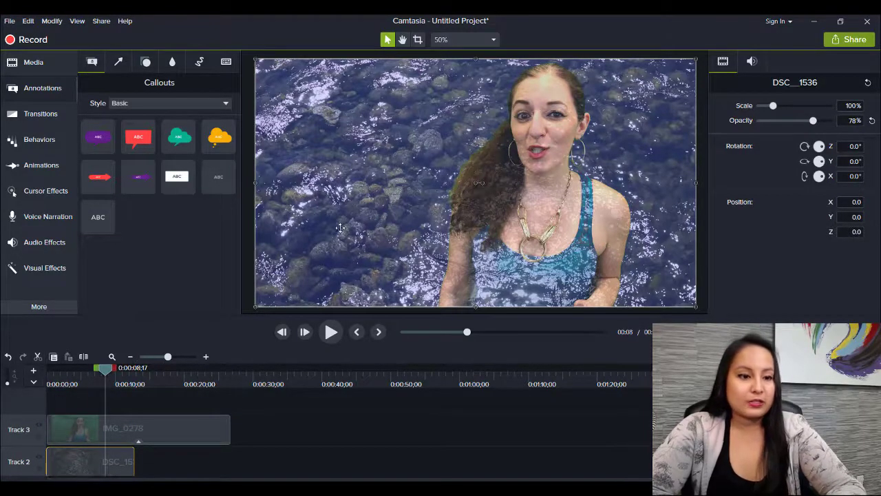
{"action": "left_click_drag", "start_coordinate": [44, 377], "coordinate": [63, 406]}
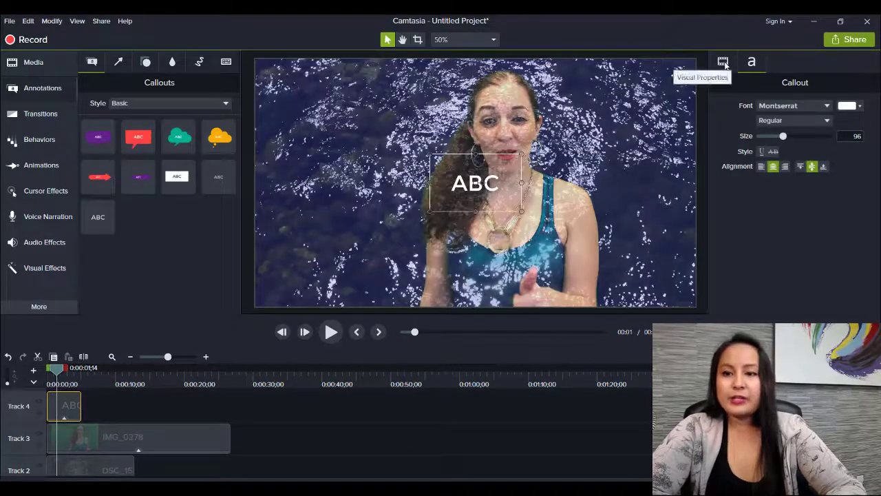
{"action": "left_click", "coordinate": [720, 65]}
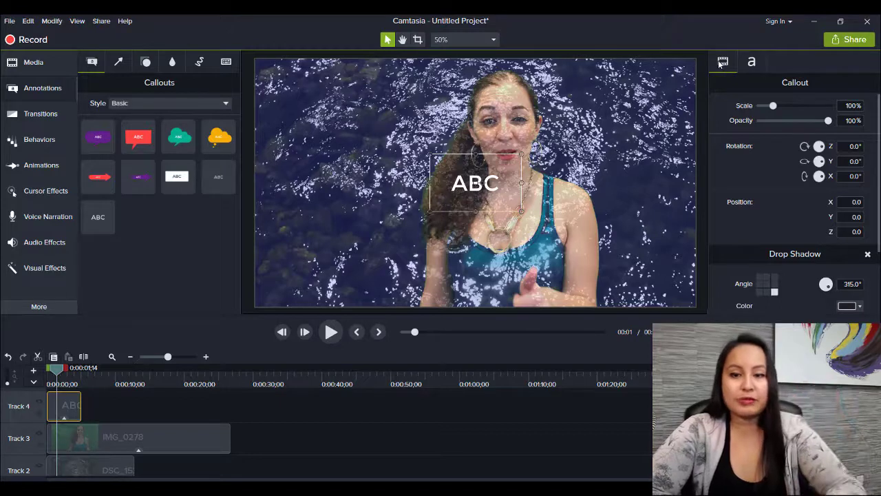
Change the callout text to 'AURET' and enlarge it to size 256.
{"action": "double_click", "coordinate": [472, 180]}
{"action": "type", "text": "AURET"}
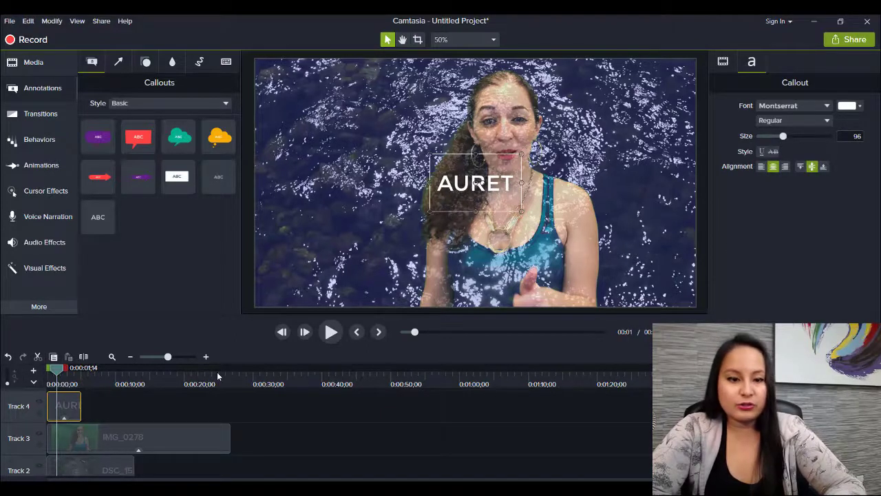
{"action": "double_click", "coordinate": [477, 182]}
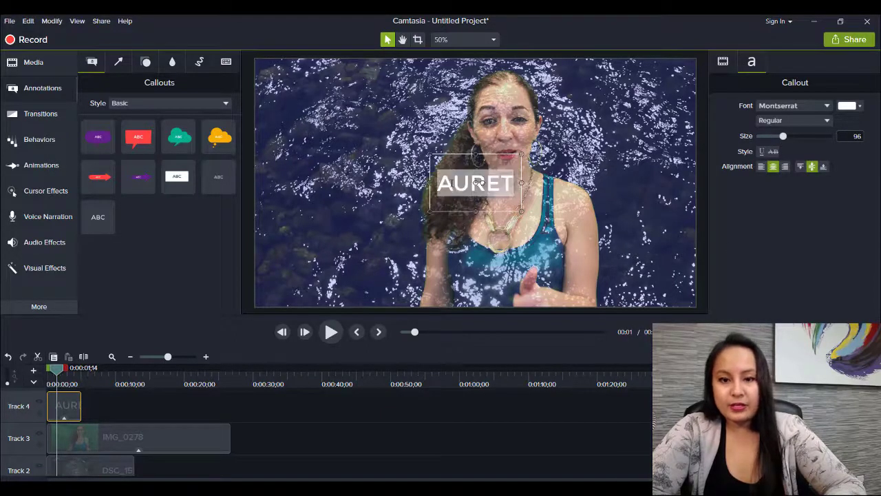
{"action": "left_click_drag", "start_coordinate": [785, 135], "coordinate": [843, 136]}
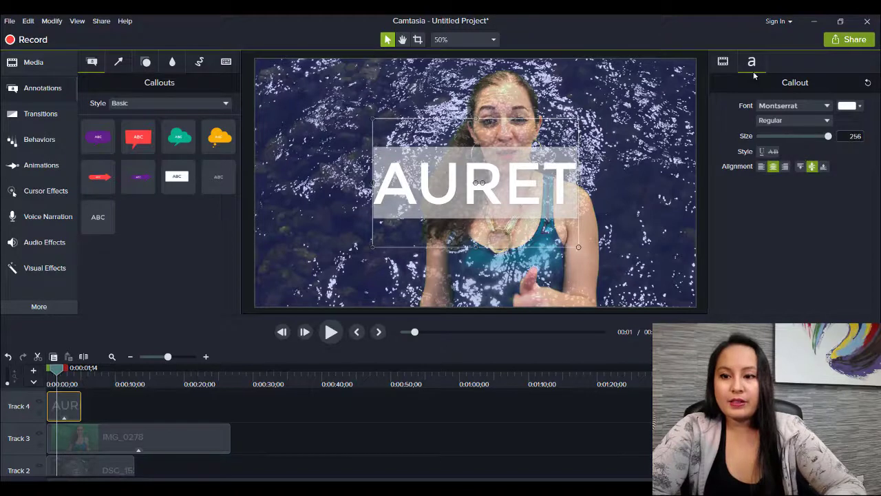
Set the AURET callout's opacity to 75% and deselect it to view the result.
{"action": "left_click", "coordinate": [723, 63]}
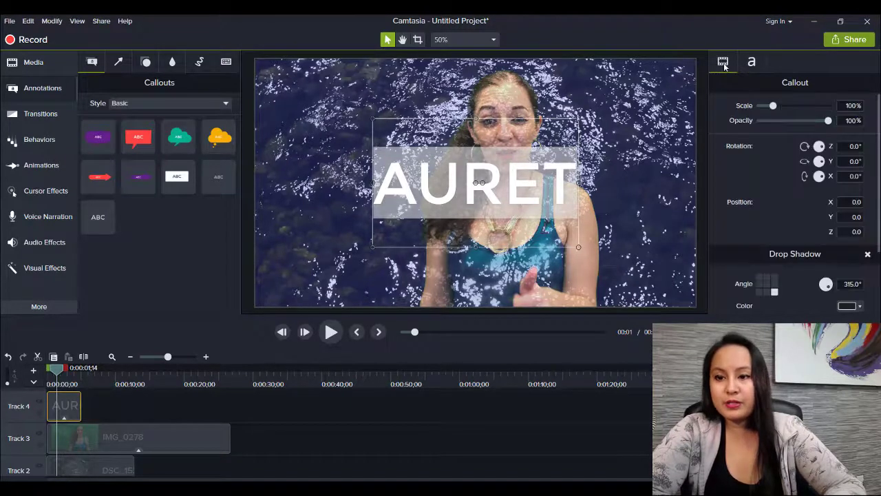
{"action": "left_click_drag", "start_coordinate": [830, 120], "coordinate": [816, 121]}
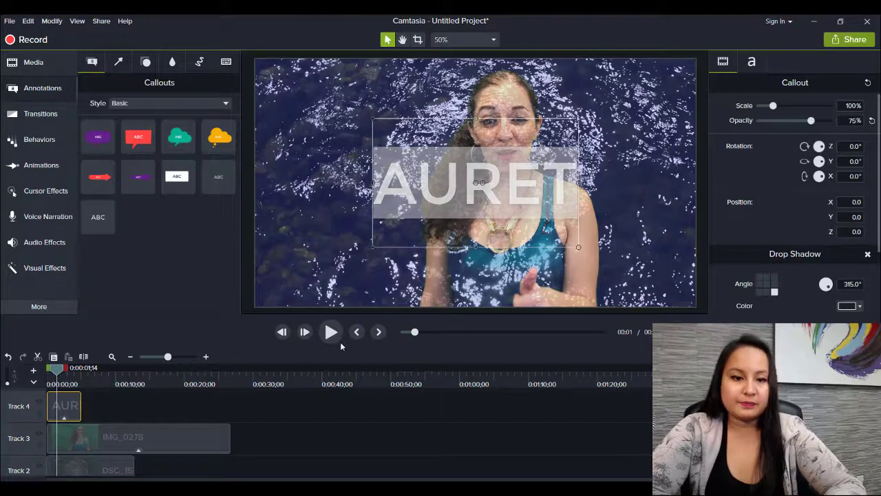
{"action": "left_click", "coordinate": [249, 299]}
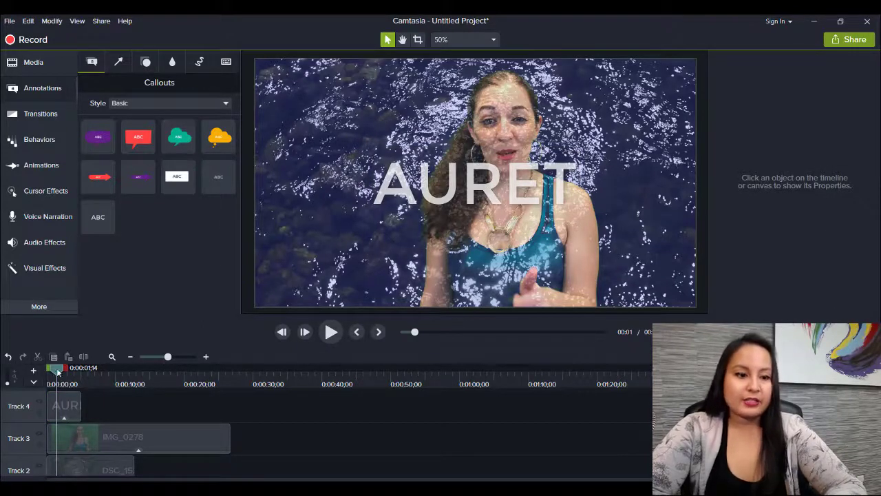
{"action": "mouse_move", "coordinate": [58, 372]}
{"action": "left_mouse_down"}
{"action": "mouse_move", "coordinate": [67, 372]}
{"action": "mouse_move", "coordinate": [57, 372]}
{"action": "left_mouse_up"}
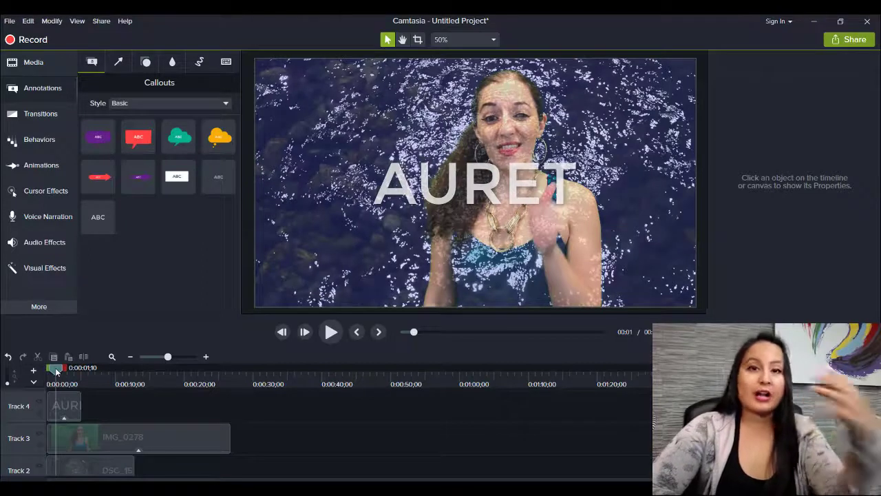